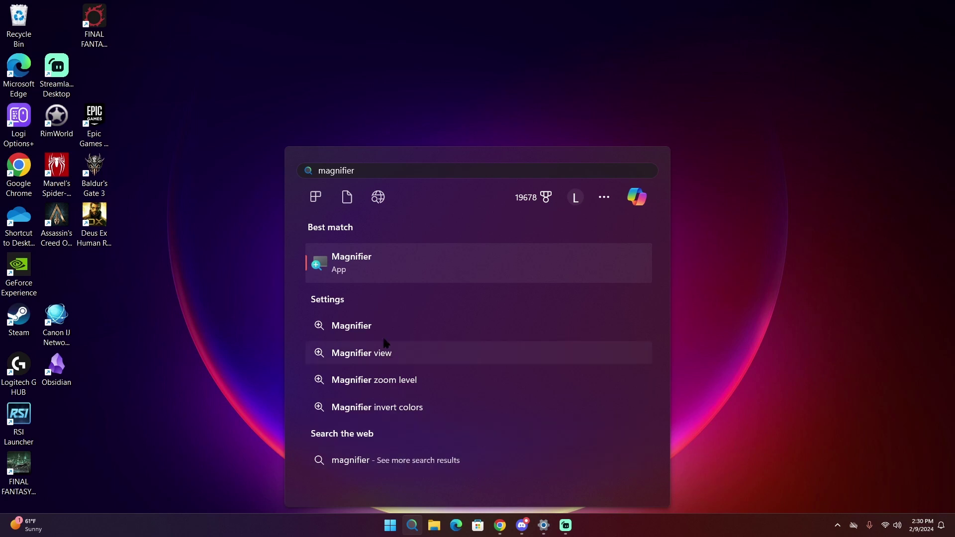
Open the Magnifier app and raise its magnification to 1600%
{"action": "left_click", "coordinate": [373, 261]}
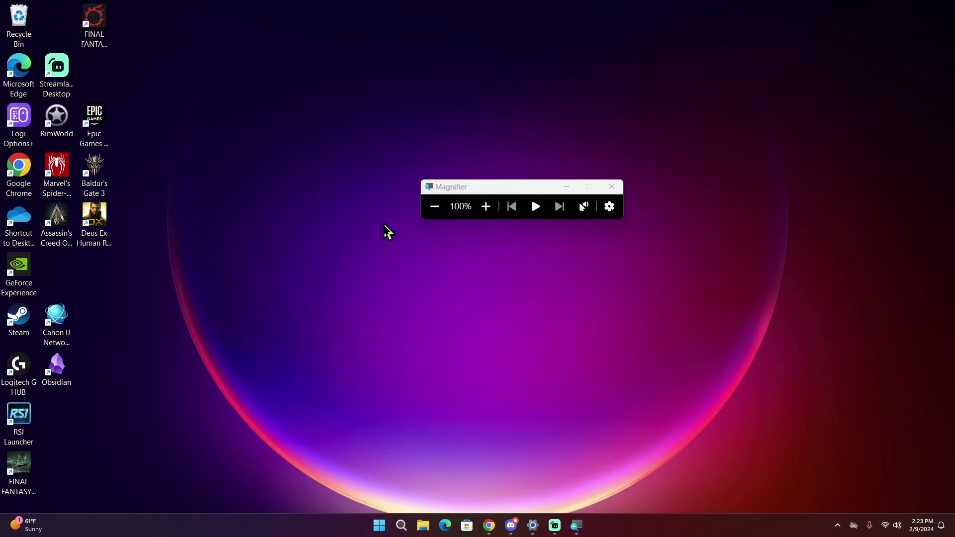
{"action": "left_click", "coordinate": [486, 209]}
{"action": "left_click", "coordinate": [487, 210]}
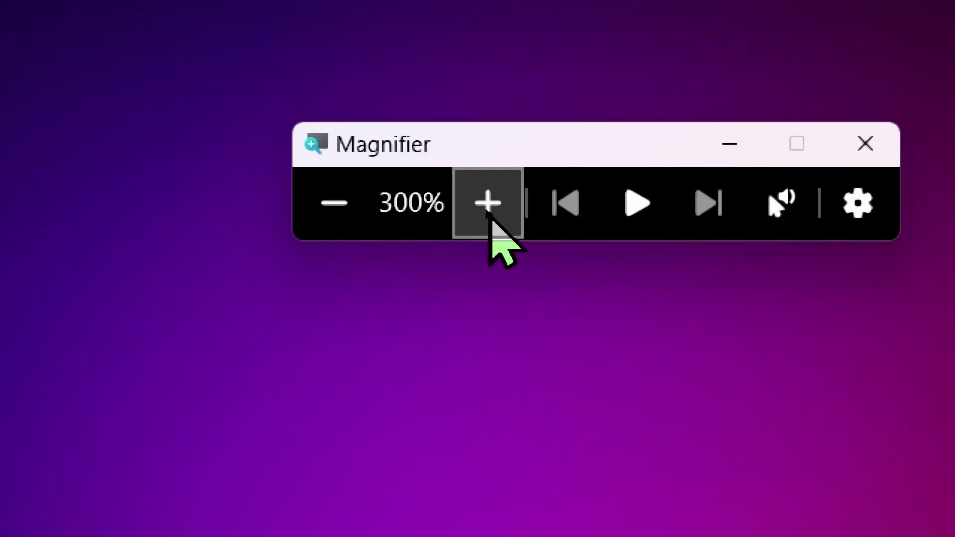
{"action": "left_click", "coordinate": [488, 210]}
{"action": "left_click", "coordinate": [488, 211]}
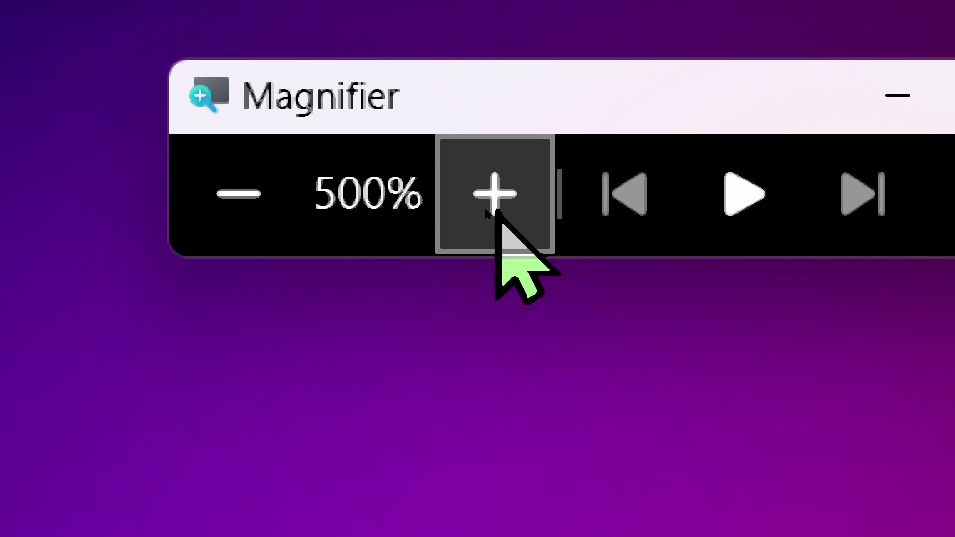
{"action": "left_click", "coordinate": [486, 210]}
{"action": "left_click", "coordinate": [486, 211]}
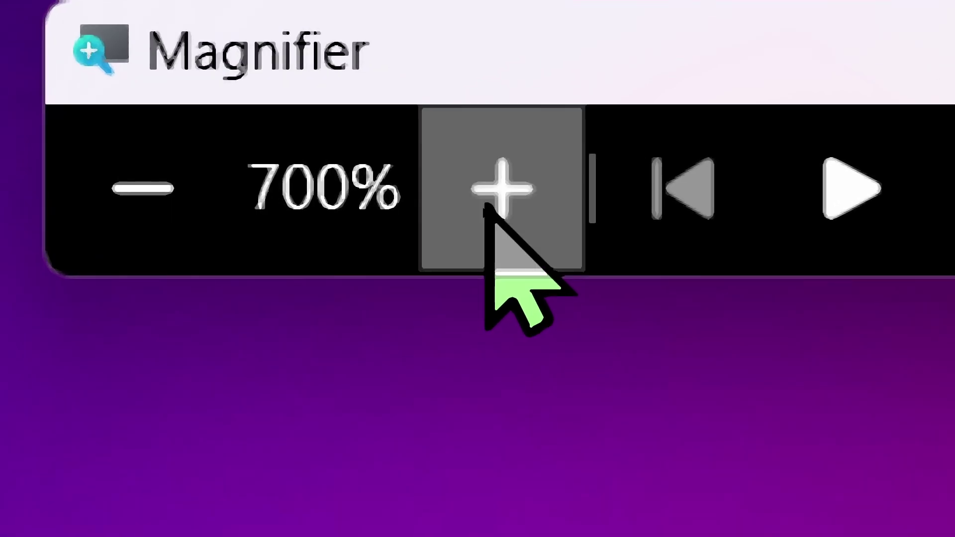
{"action": "left_click", "coordinate": [487, 211]}
{"action": "left_click", "coordinate": [480, 211]}
{"action": "left_click", "coordinate": [480, 211]}
{"action": "left_click", "coordinate": [480, 212]}
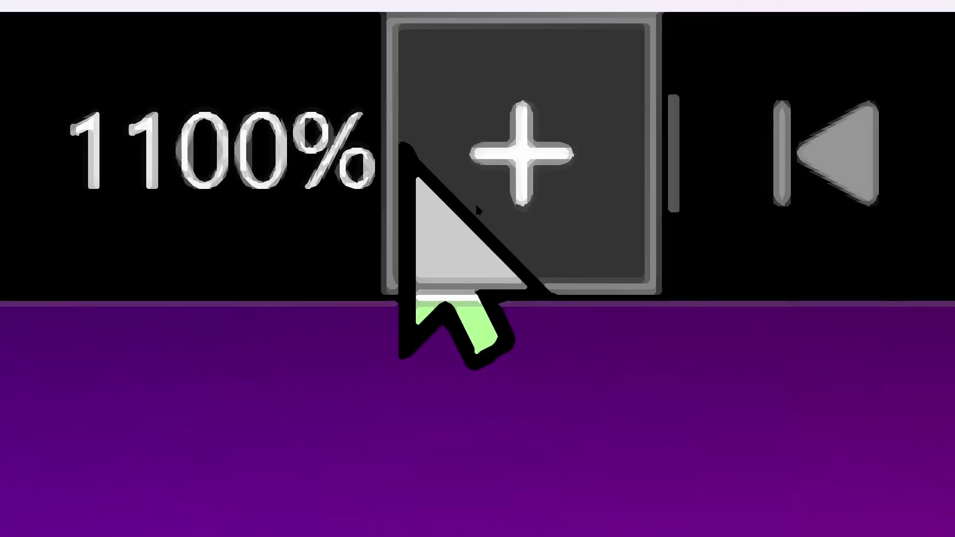
{"action": "left_click", "coordinate": [480, 212]}
{"action": "left_click", "coordinate": [481, 212]}
{"action": "left_click", "coordinate": [422, 139]}
{"action": "left_click", "coordinate": [421, 140]}
{"action": "left_click", "coordinate": [421, 139]}
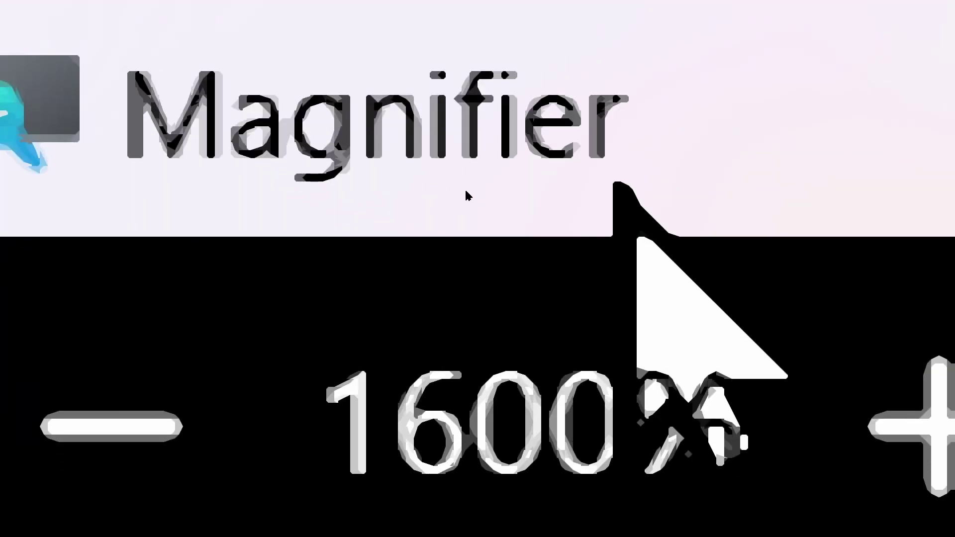
Zoom Magnifier back out to 100% so the whole desktop is shown
{"action": "key", "text": "super+minus"}
{"action": "key", "text": "super+minus"}
{"action": "key", "text": "super+minus"}
{"action": "key", "text": "super+minus"}
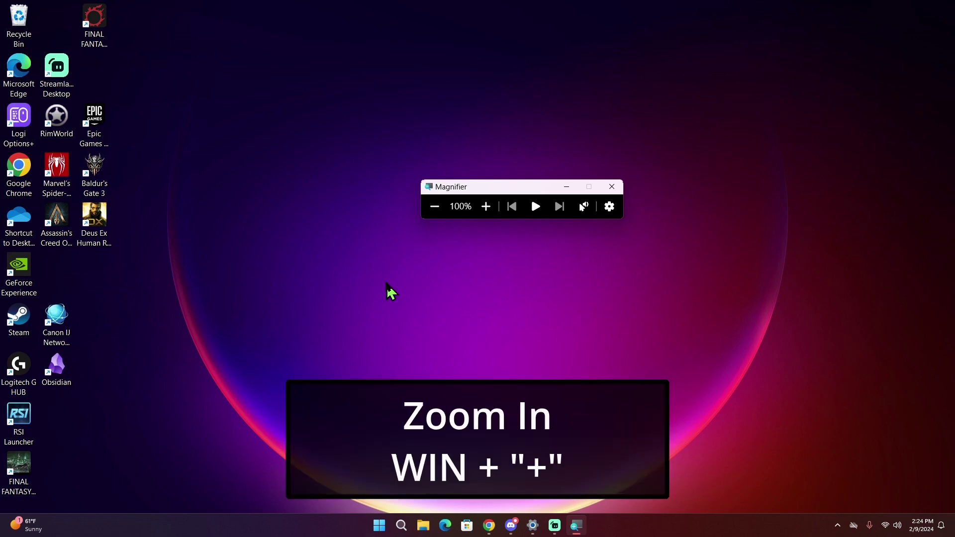
Magnify the empty area of the desktop around the pointer by several zoom increments
{"action": "key", "text": "super+plus"}
{"action": "key", "text": "super+plus"}
{"action": "key", "text": "super+plus"}
{"action": "key", "text": "super+plus"}
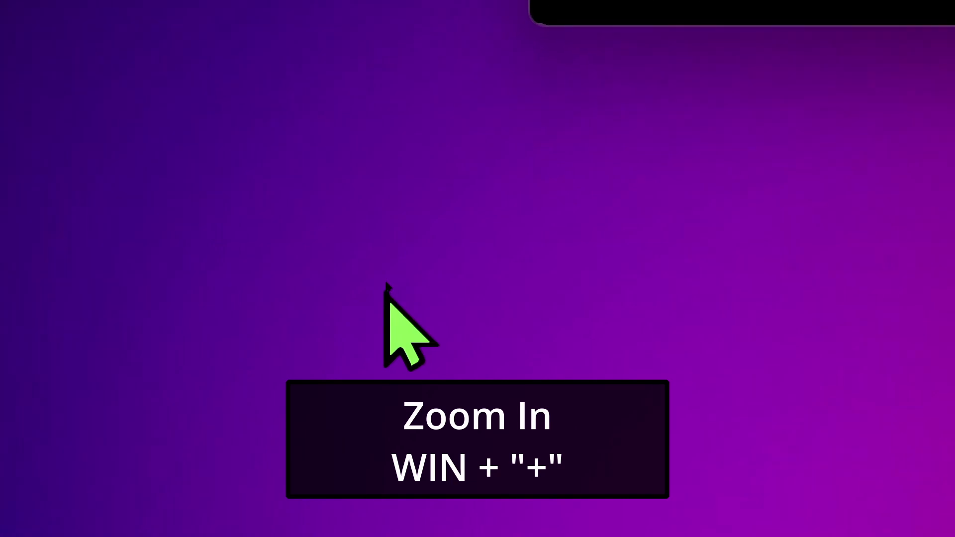
{"action": "key", "text": "super+plus"}
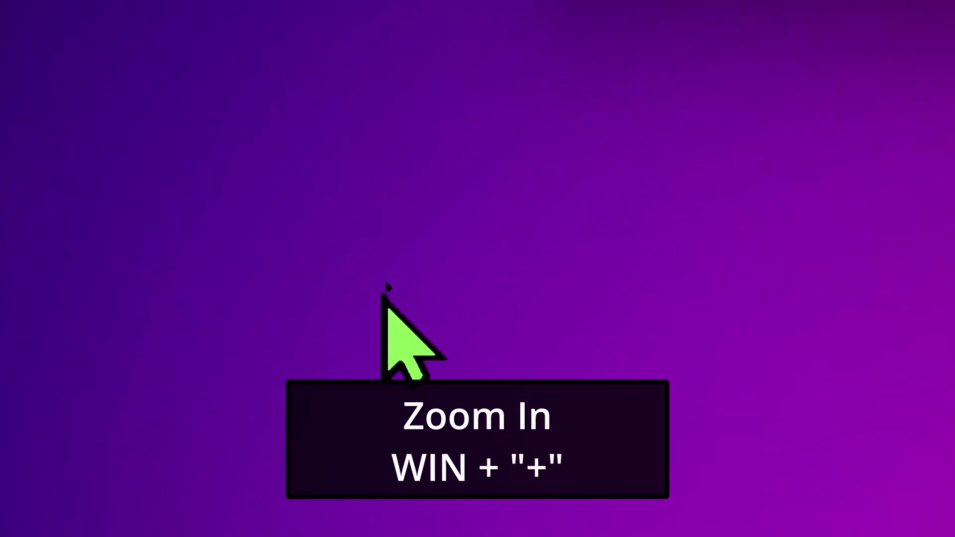
Reduce the desktop magnification to 100%
{"action": "key", "text": "super+minus"}
{"action": "key", "text": "super+minus"}
{"action": "key", "text": "super+minus"}
{"action": "key", "text": "super+minus"}
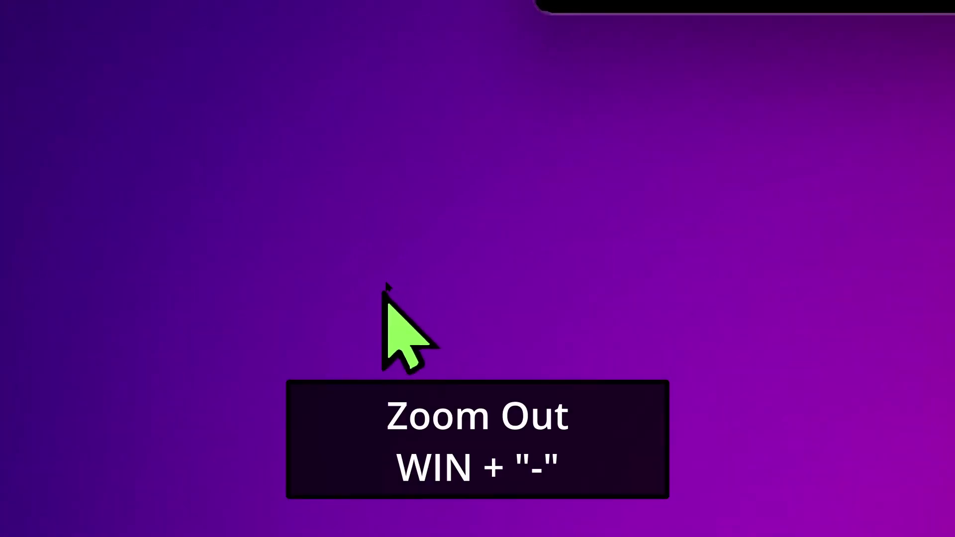
{"action": "key", "text": "super+minus"}
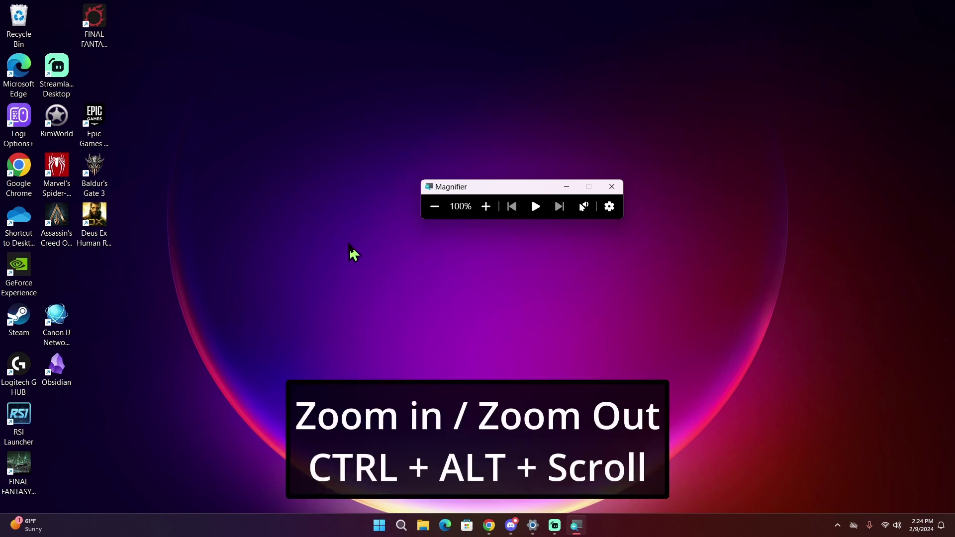
Zoom the desktop in to about 500% near the Magnifier window, and return it to 100%
{"action": "scroll", "coordinate": [350, 244], "scroll_direction": "up", "scroll_amount": 3, "text": "ctrl+alt"}
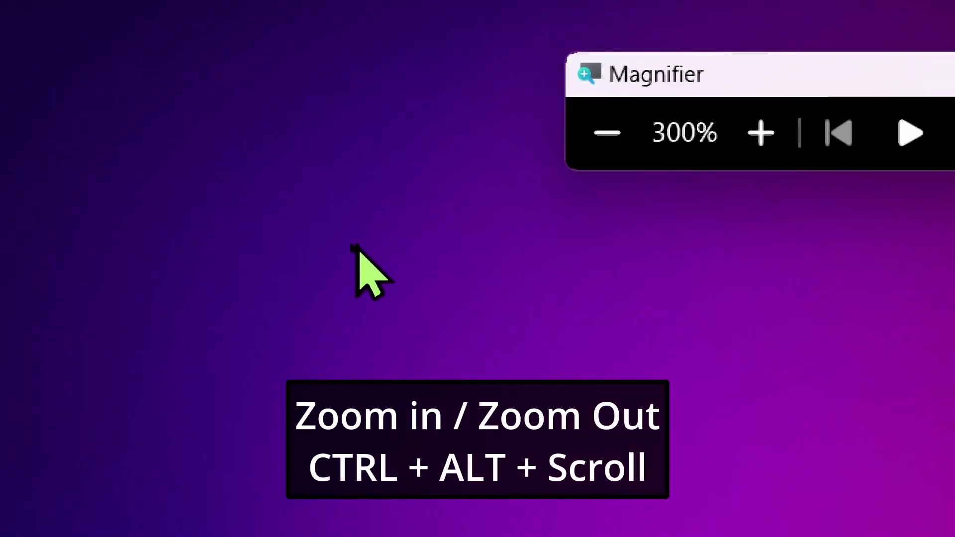
{"action": "scroll", "coordinate": [372, 247], "scroll_direction": "up", "scroll_amount": 1, "text": "ctrl+alt"}
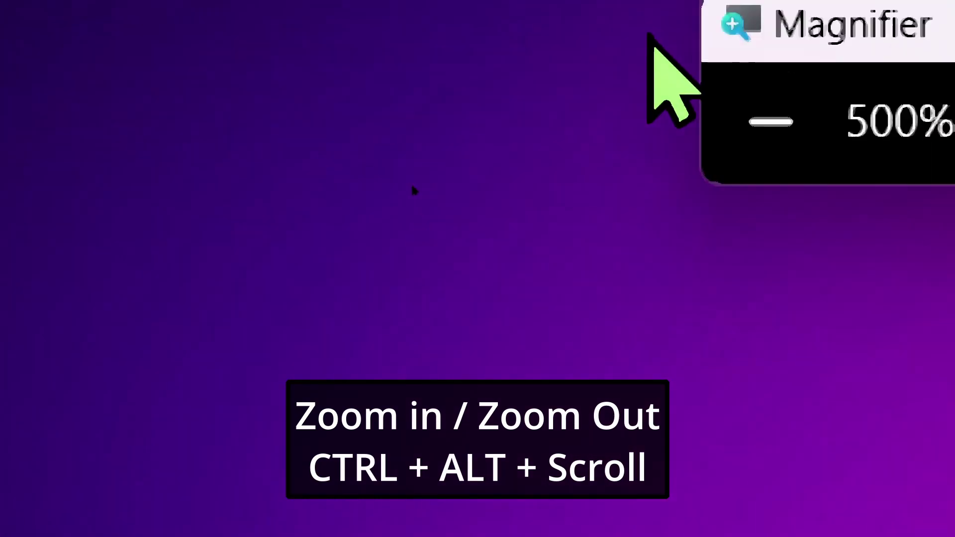
{"action": "scroll", "coordinate": [453, 174], "scroll_direction": "down", "scroll_amount": 1, "text": "ctrl+alt"}
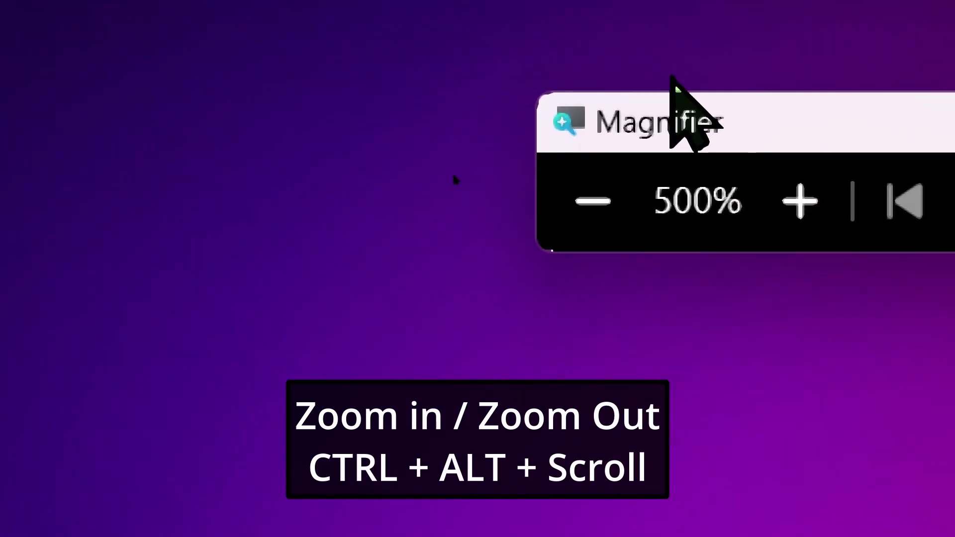
{"action": "scroll", "coordinate": [454, 178], "scroll_direction": "down", "scroll_amount": 3, "text": "ctrl+alt"}
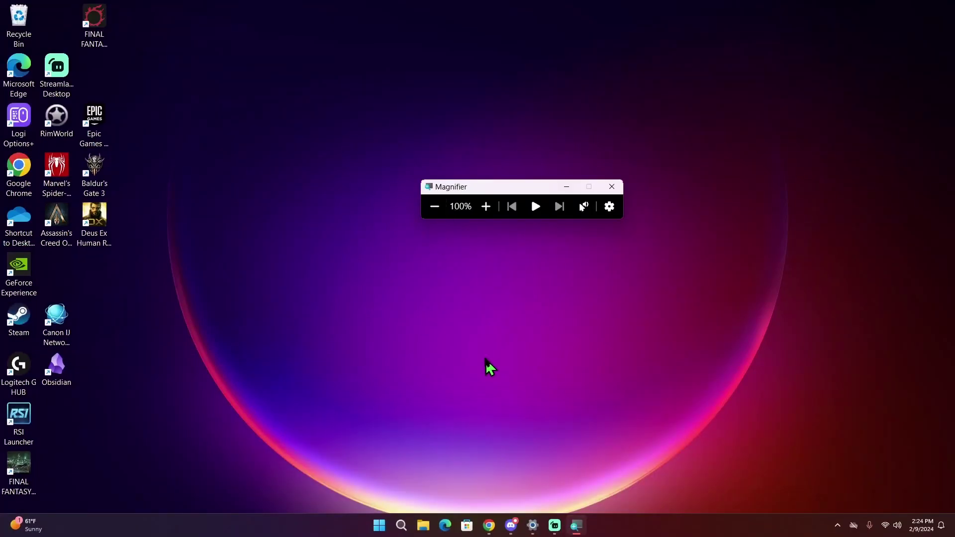
{"action": "scroll", "coordinate": [492, 390], "scroll_direction": "up", "scroll_amount": 1, "text": "ctrl+alt"}
{"action": "scroll", "coordinate": [493, 392], "scroll_direction": "down", "scroll_amount": 1, "text": "ctrl+alt"}
Switch to the Chrome window with the Wikipedia Accessibility article and minimize the Magnifier window out of the way
{"action": "mouse_move", "coordinate": [494, 523]}
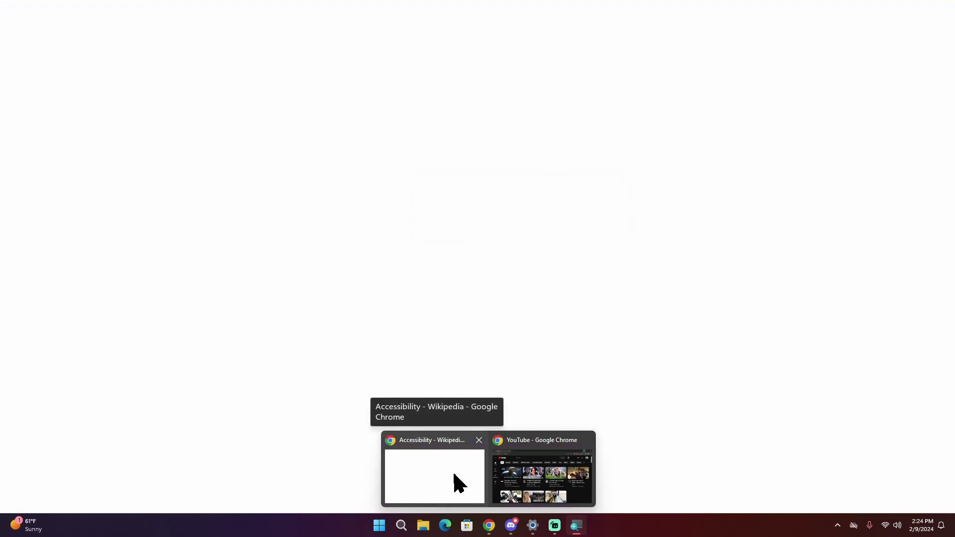
{"action": "left_click", "coordinate": [454, 472]}
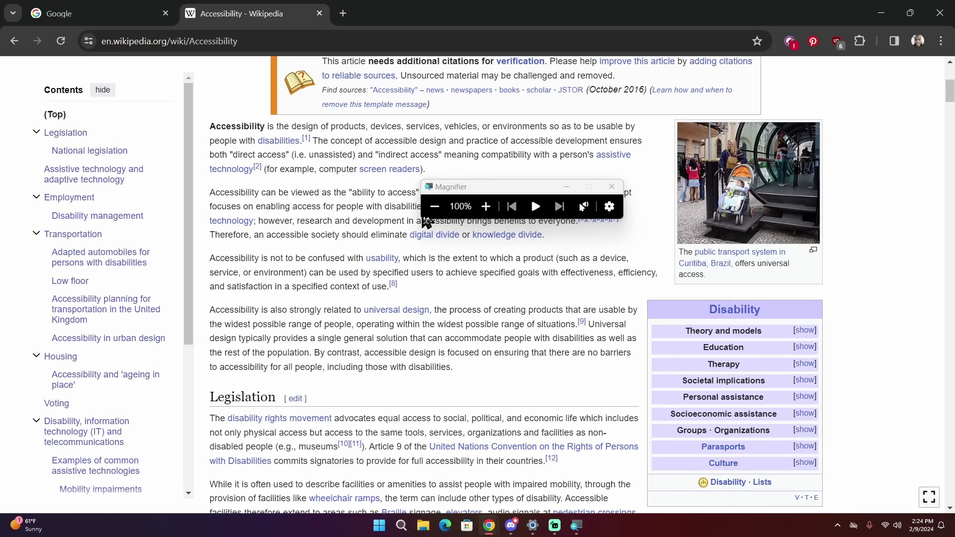
{"action": "left_click_drag", "start_coordinate": [451, 187], "coordinate": [514, 187]}
{"action": "scroll", "coordinate": [434, 238], "scroll_direction": "up", "scroll_amount": 1}
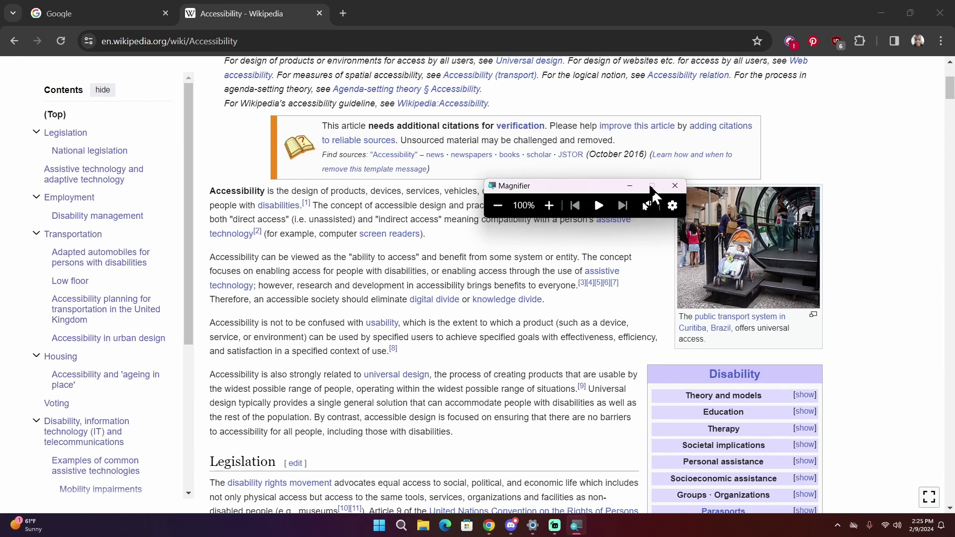
{"action": "left_click", "coordinate": [630, 186]}
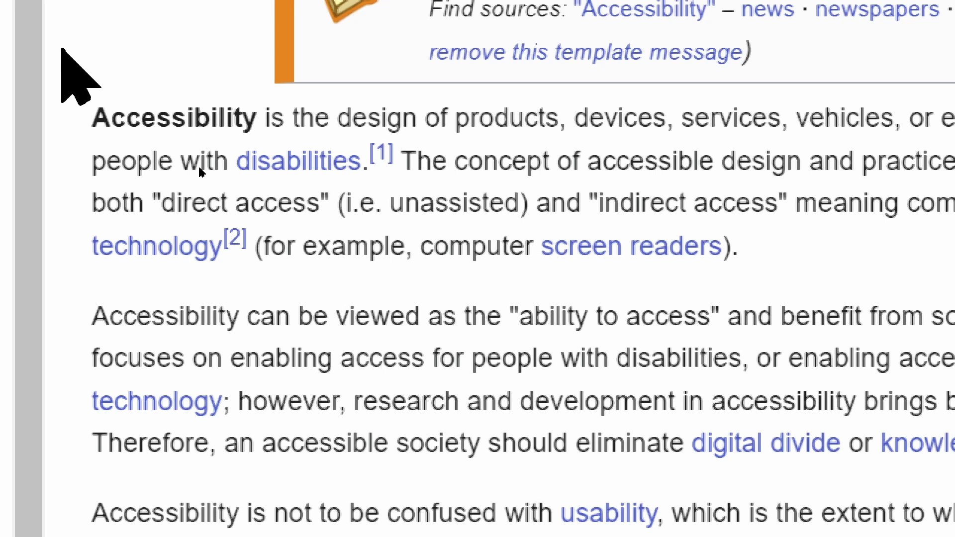
Invert the magnified colors and restore them, and preview the surrounding screen with a temporary zoom-out
{"action": "key", "text": "ctrl+alt+i"}
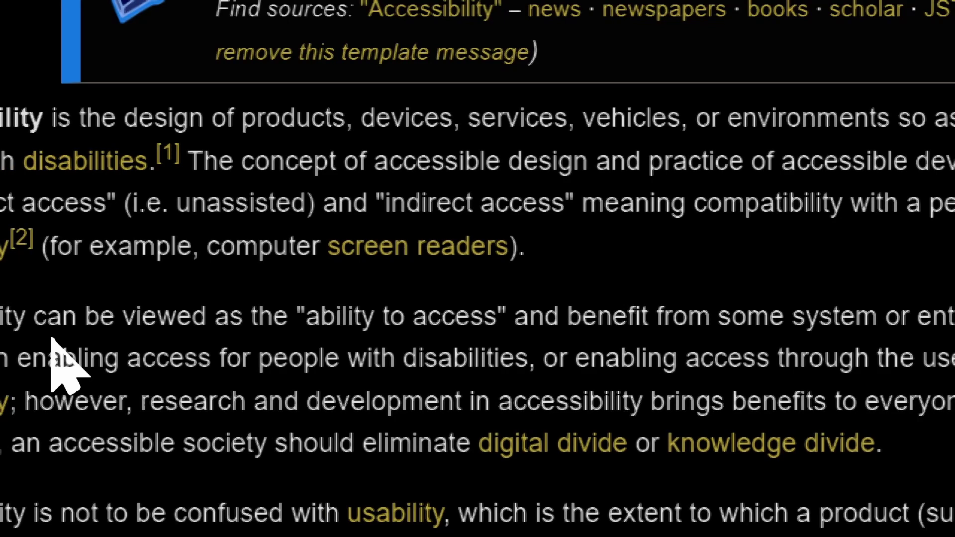
{"action": "key", "text": "ctrl+alt+i"}
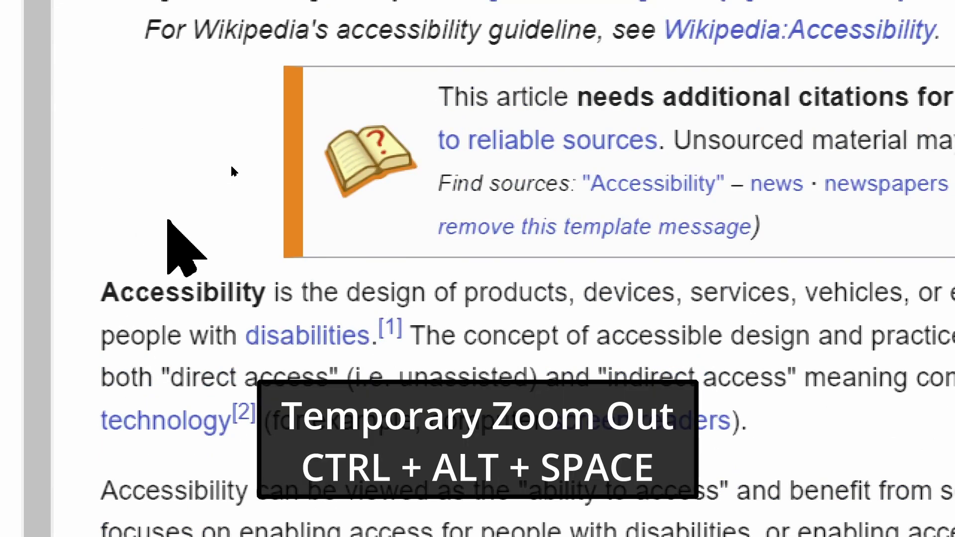
{"action": "key", "text": "ctrl+alt+space"}
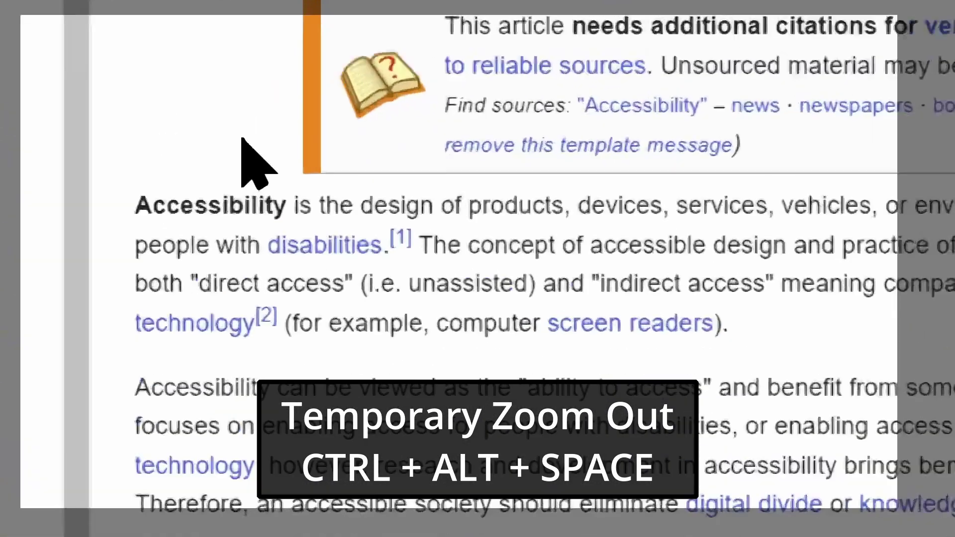
{"action": "key", "text": "ctrl+alt+space"}
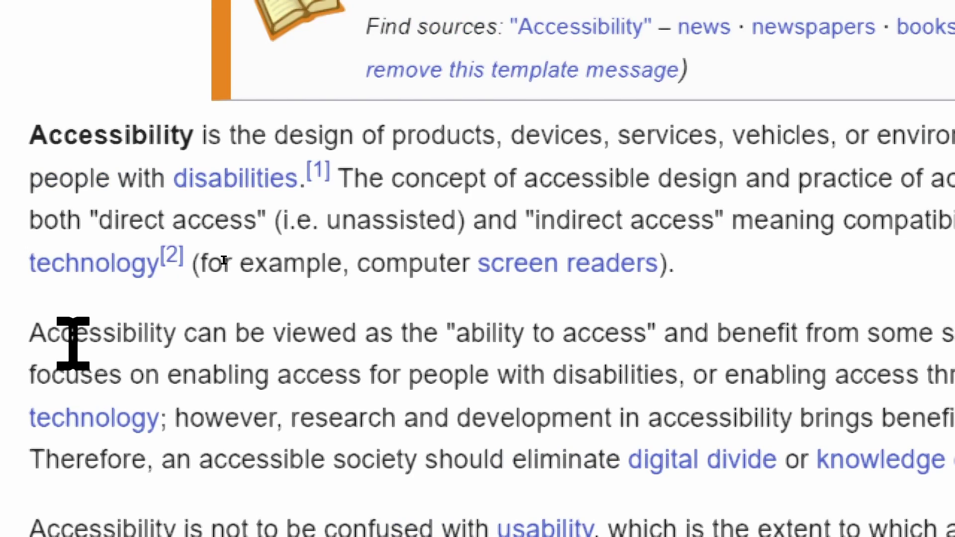
Magnify the article's introduction in lens view over the screen readers link, and in docked view while reading further down
{"action": "key", "text": "ctrl+alt+l"}
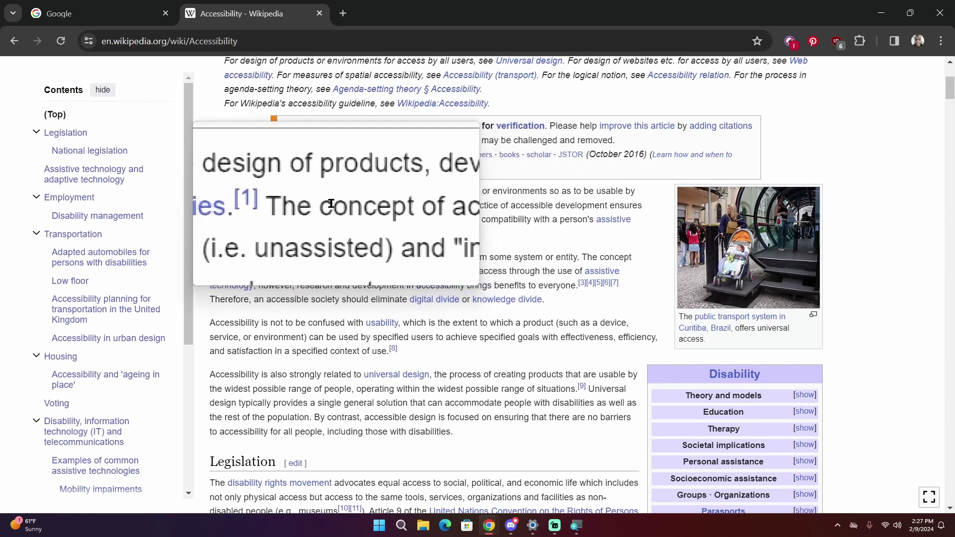
{"action": "mouse_move", "coordinate": [401, 240]}
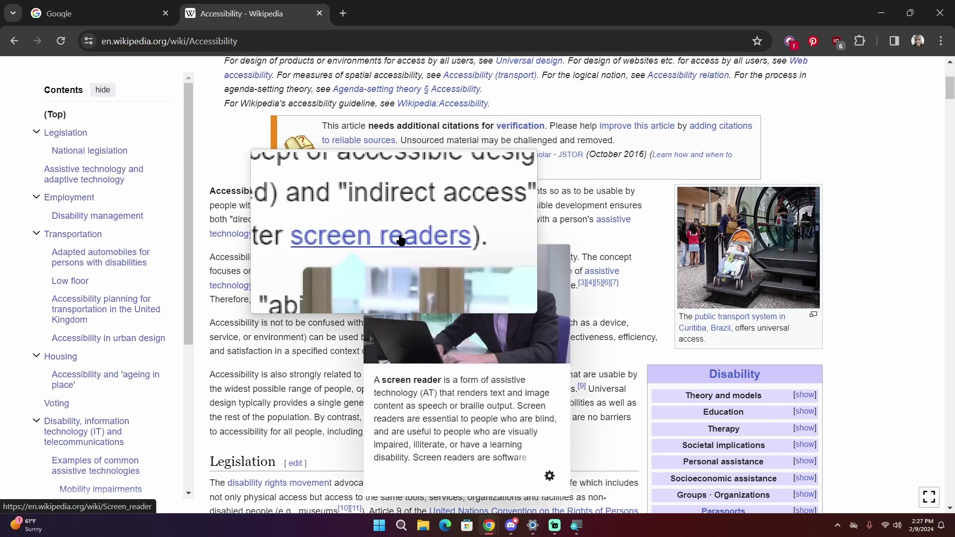
{"action": "key", "text": "ctrl+alt+d"}
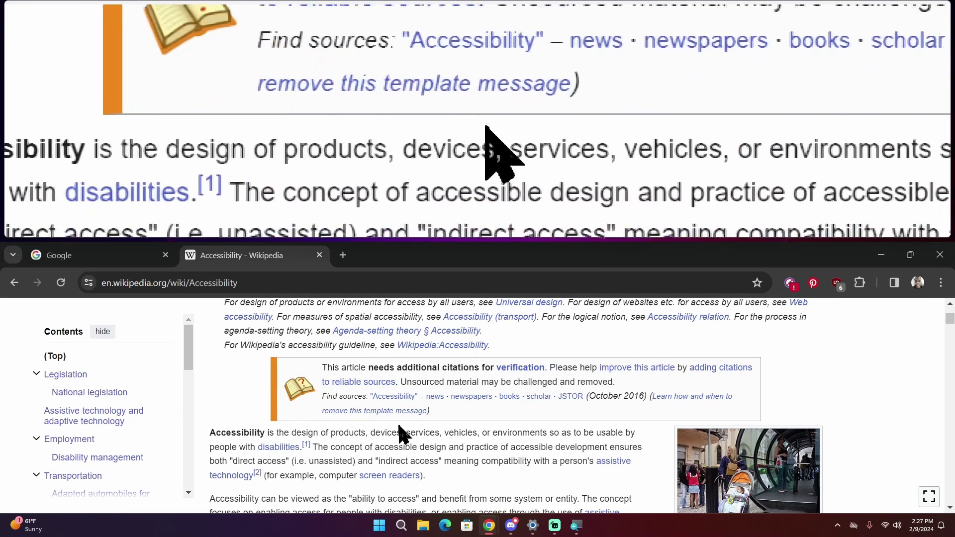
{"action": "scroll", "coordinate": [400, 428], "scroll_direction": "down", "scroll_amount": 3}
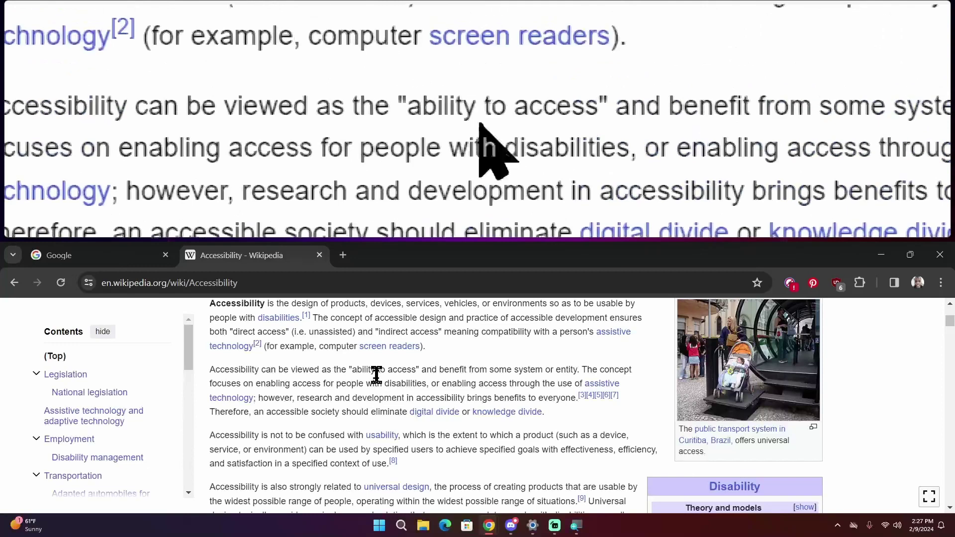
{"action": "scroll", "coordinate": [376, 399], "scroll_direction": "down", "scroll_amount": 1}
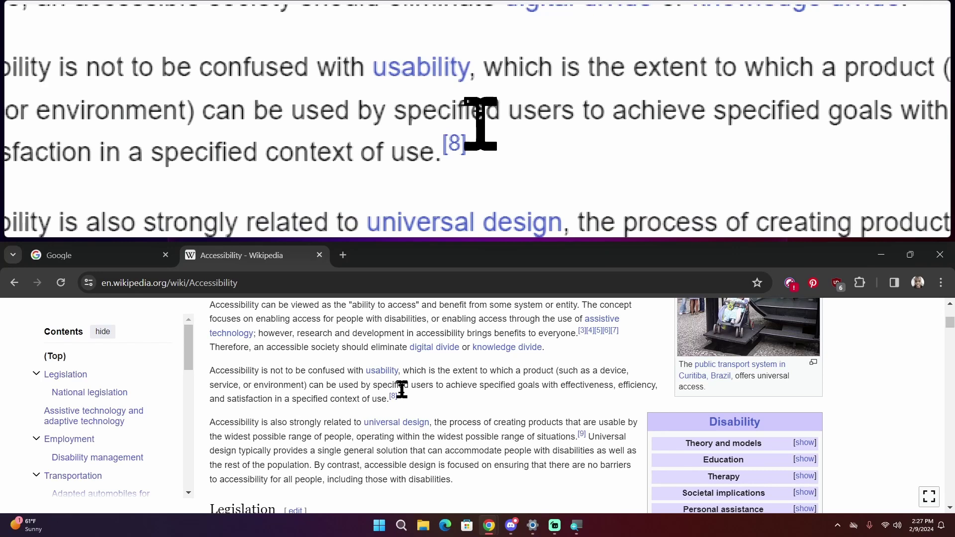
Cycle Magnifier through full-screen, lens and docked views, ending in full-screen view
{"action": "key", "text": "ctrl+alt+f"}
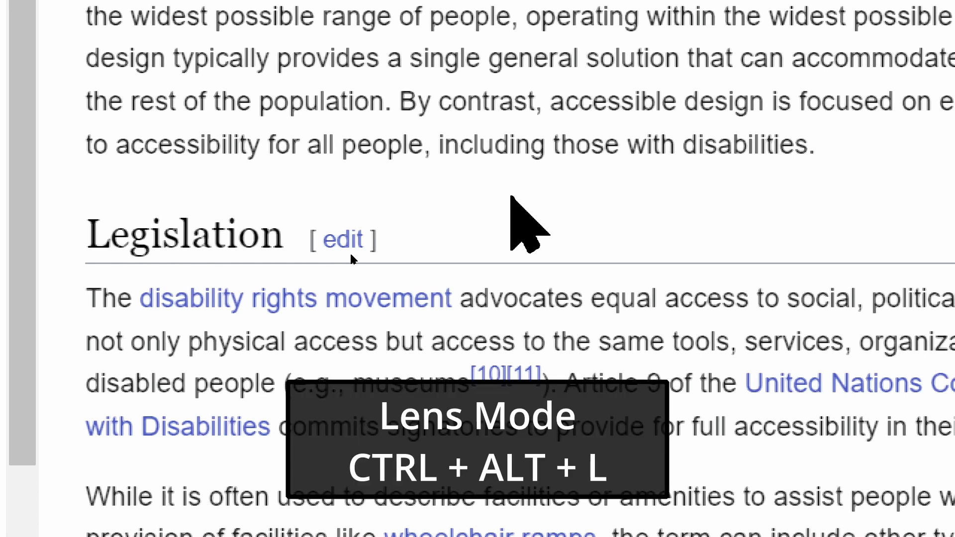
{"action": "key", "text": "ctrl+alt+l"}
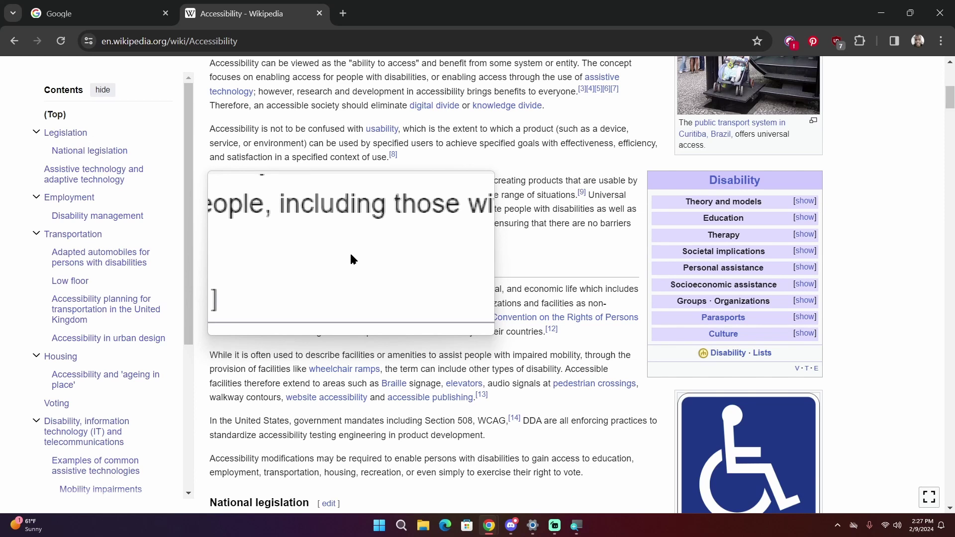
{"action": "key", "text": "ctrl+alt+d"}
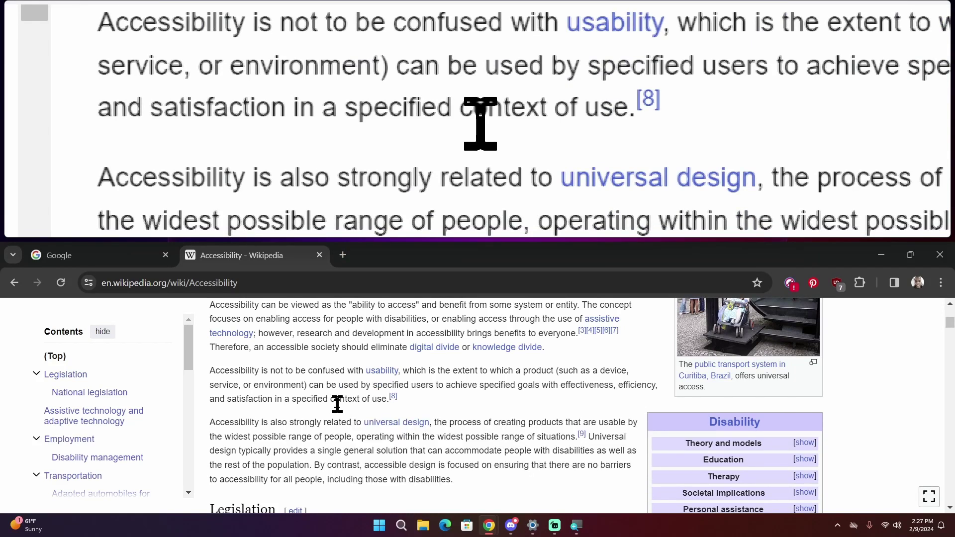
{"action": "key", "text": "ctrl+alt+f"}
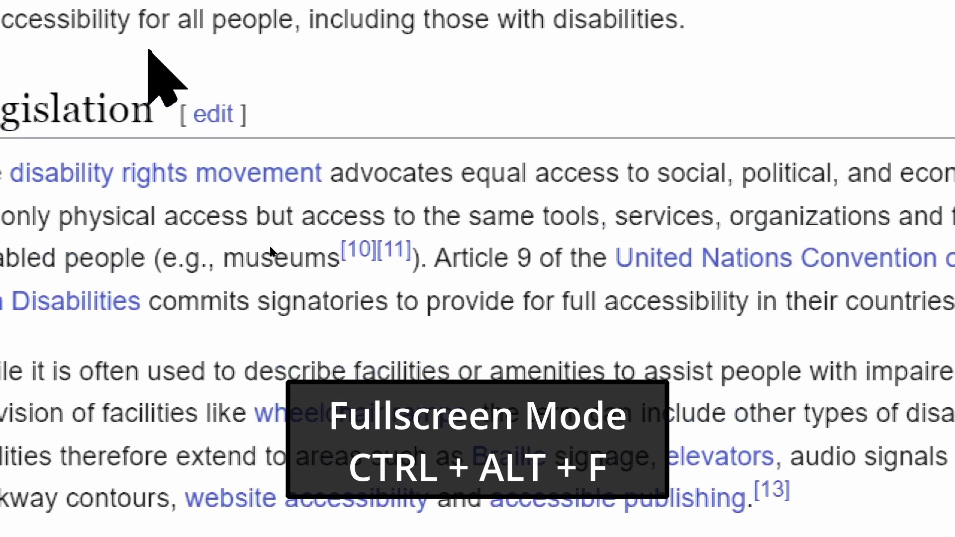
Exit Magnifier and restart it, magnifying the opening paragraphs of the Accessibility article
{"action": "key", "text": "super+Escape"}
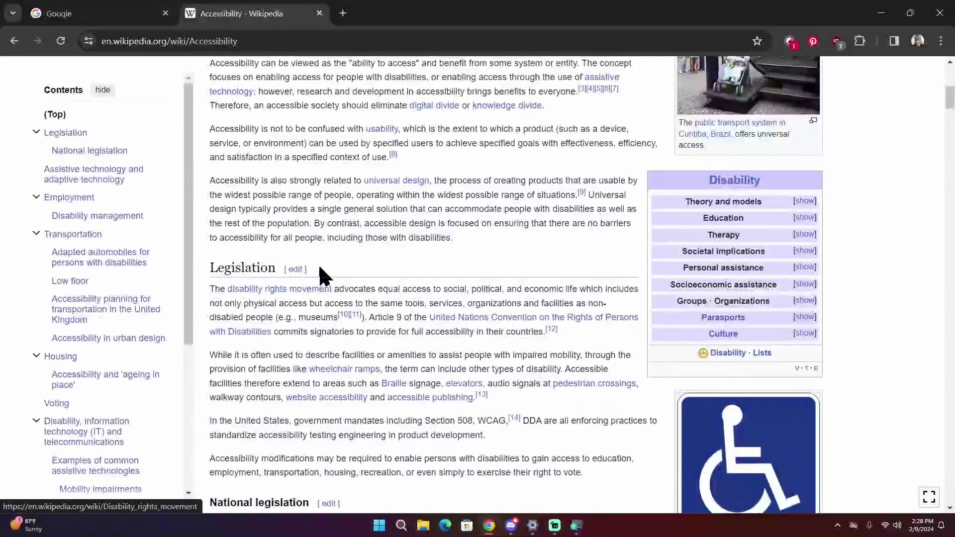
{"action": "key", "text": "super+plus"}
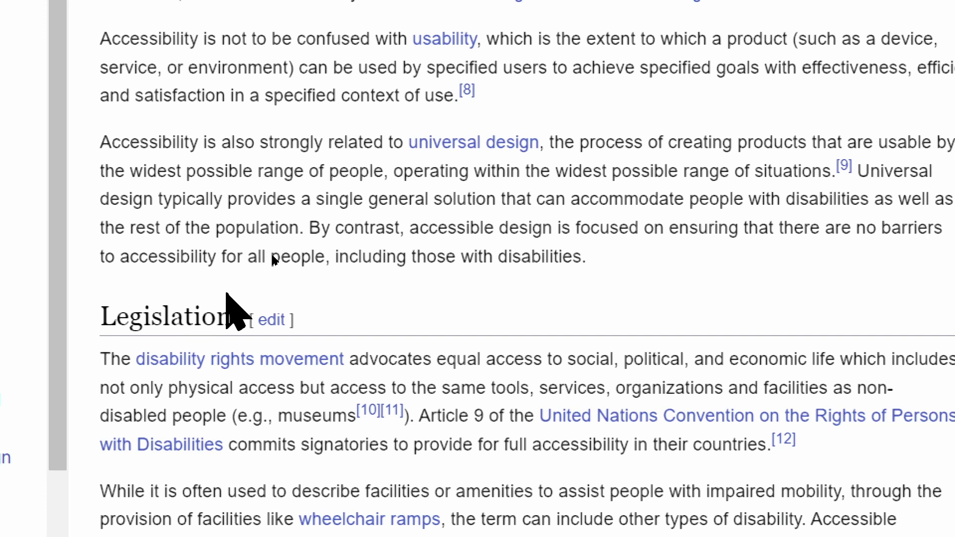
{"action": "scroll", "coordinate": [234, 309], "scroll_direction": "up", "scroll_amount": 1}
{"action": "scroll", "coordinate": [238, 238], "scroll_direction": "up", "scroll_amount": 1}
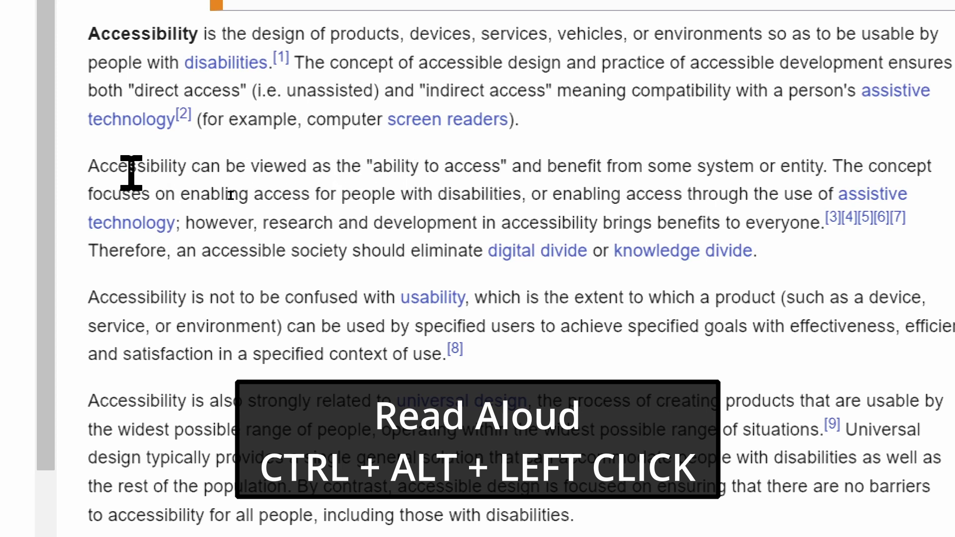
Have Magnifier read the article aloud from the paragraph beginning "Accessibility can be viewed", and return the screen to its unmagnified view
{"action": "left_click", "coordinate": [132, 168], "text": "ctrl+alt"}
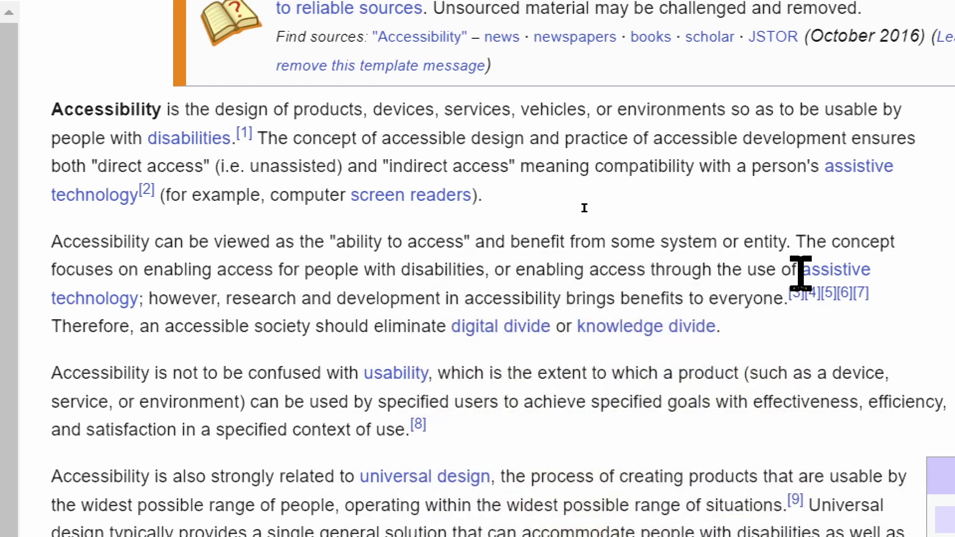
{"action": "mouse_move", "coordinate": [803, 275]}
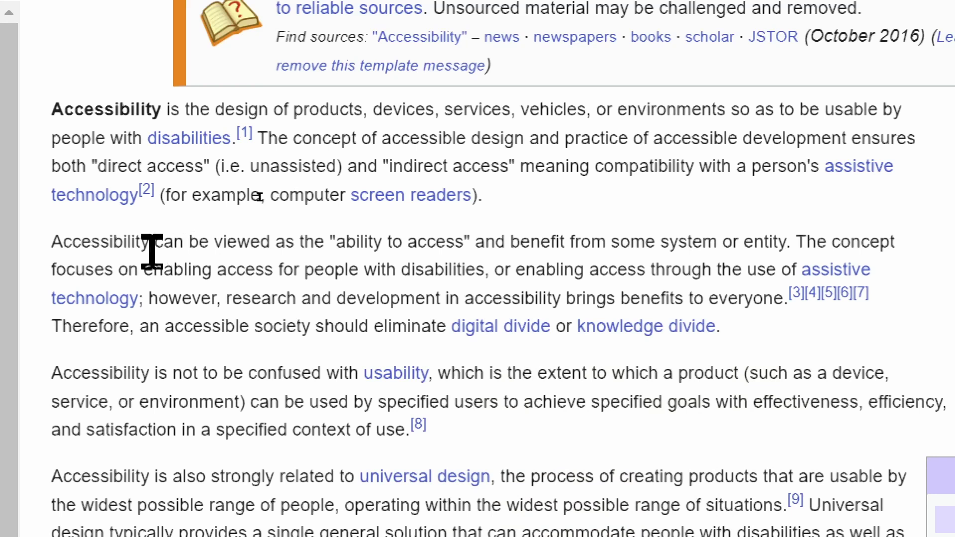
{"action": "scroll", "coordinate": [151, 251], "scroll_direction": "down", "scroll_amount": 3}
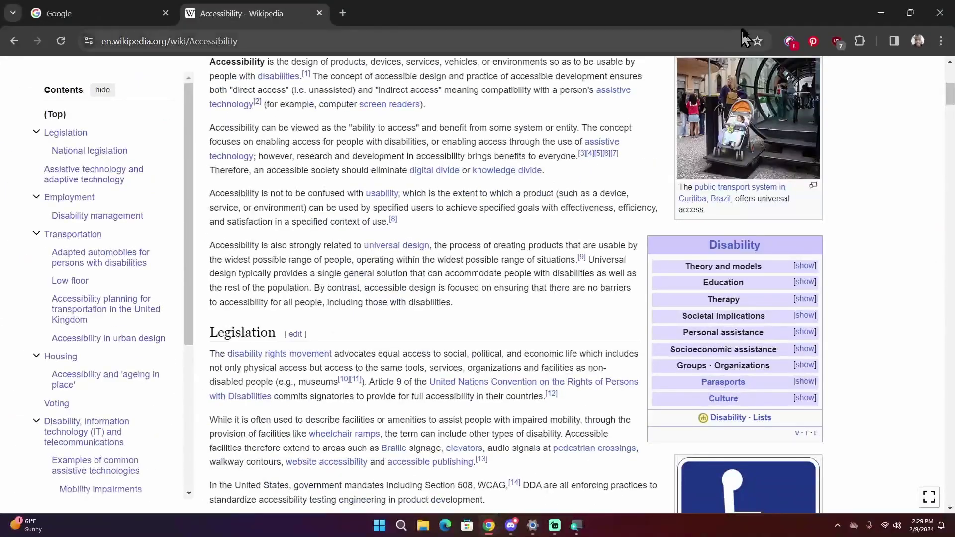
Minimize the browser, bring up the Magnifier window and reposition it near the upper middle of the desktop
{"action": "left_click", "coordinate": [879, 15]}
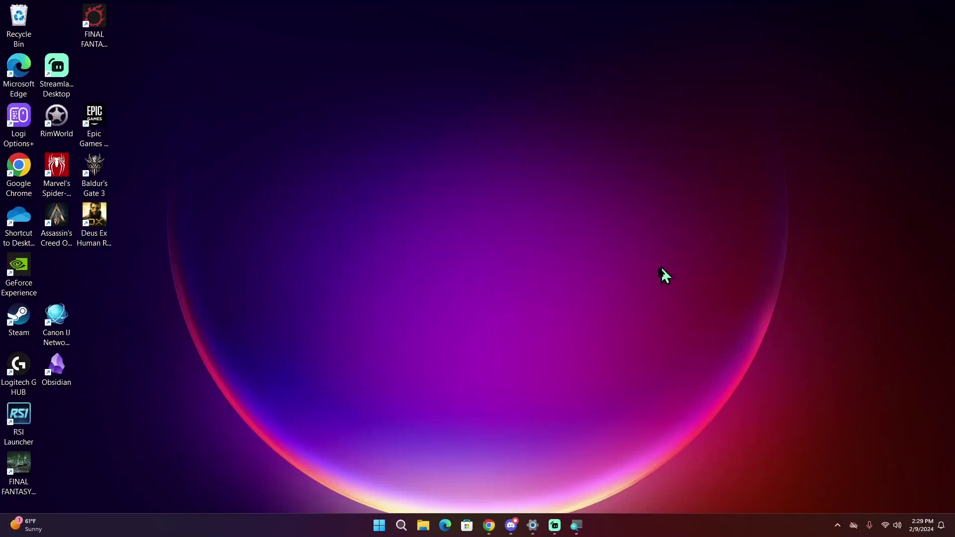
{"action": "left_click", "coordinate": [577, 527]}
{"action": "left_click_drag", "start_coordinate": [518, 186], "coordinate": [420, 185]}
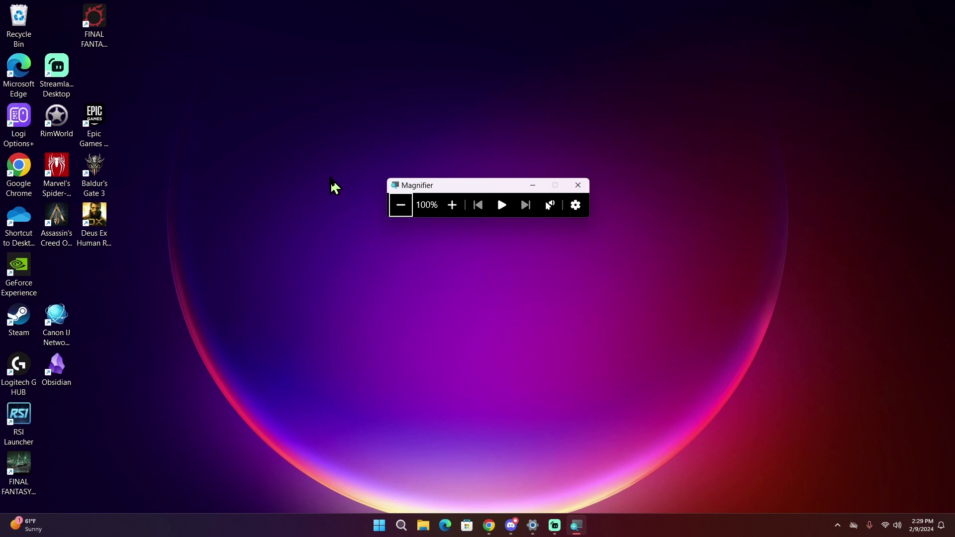
Zoom Magnifier in to 500% over its control window, and zoom back out to 100%
{"action": "key", "text": "super+plus"}
{"action": "key", "text": "super+plus"}
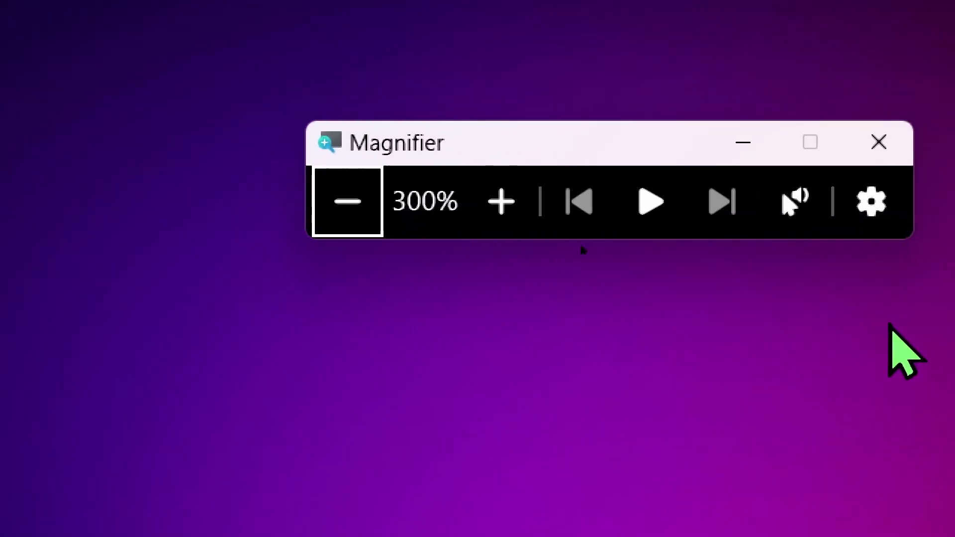
{"action": "key", "text": "super+plus"}
{"action": "key", "text": "super+plus"}
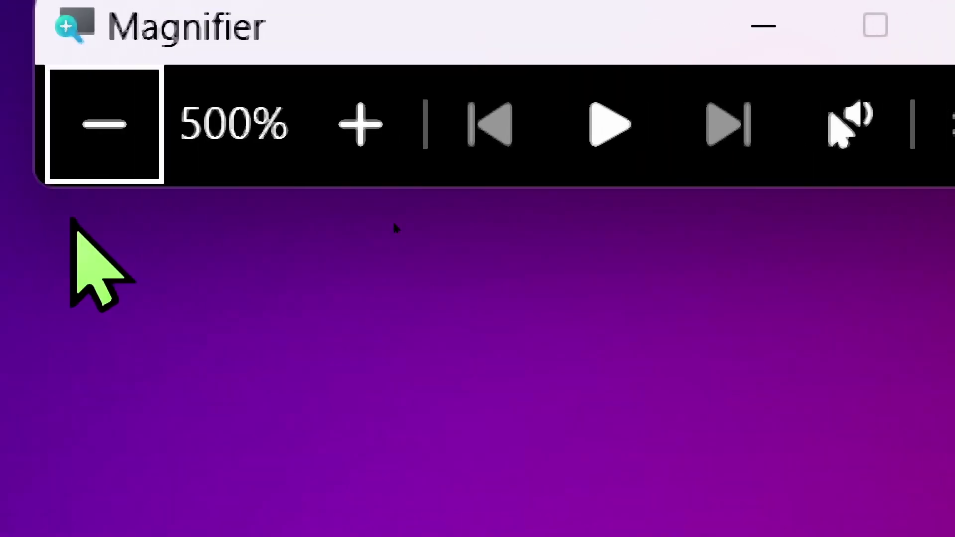
{"action": "key", "text": "super+minus"}
{"action": "key", "text": "super+minus"}
{"action": "key", "text": "super+minus"}
{"action": "key", "text": "super+minus"}
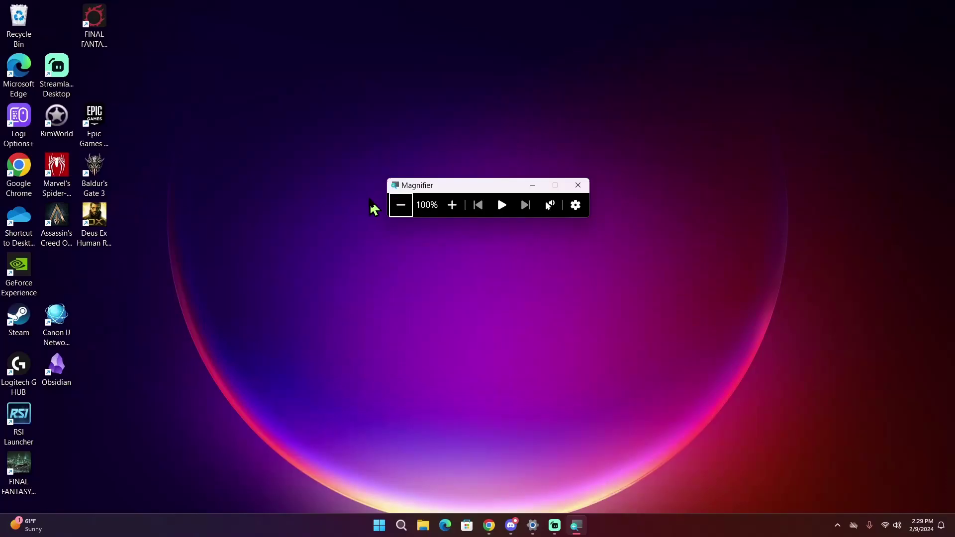